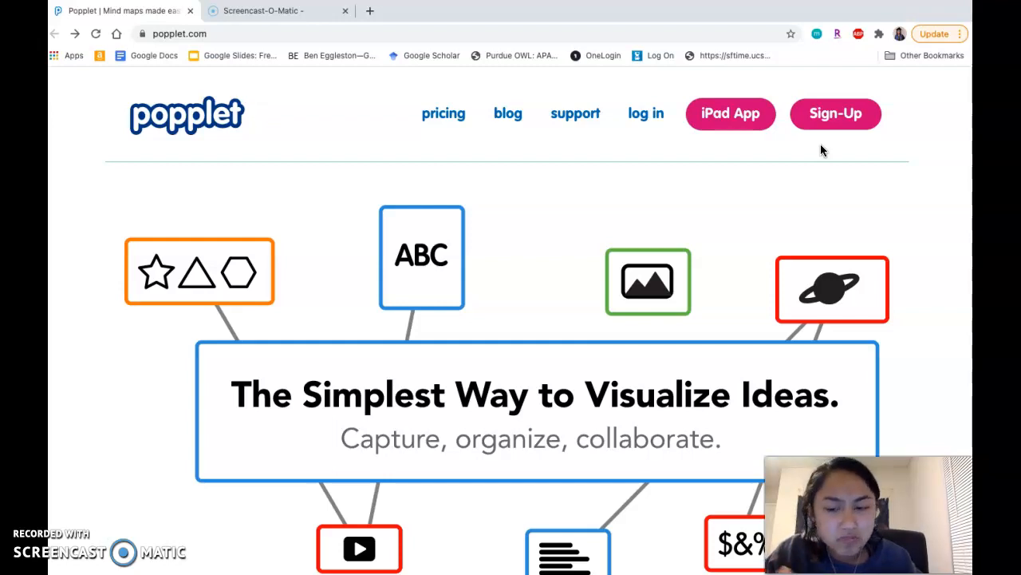
# Sign in to Popplet with the saved account credentials
pyautogui.click(662, 125)
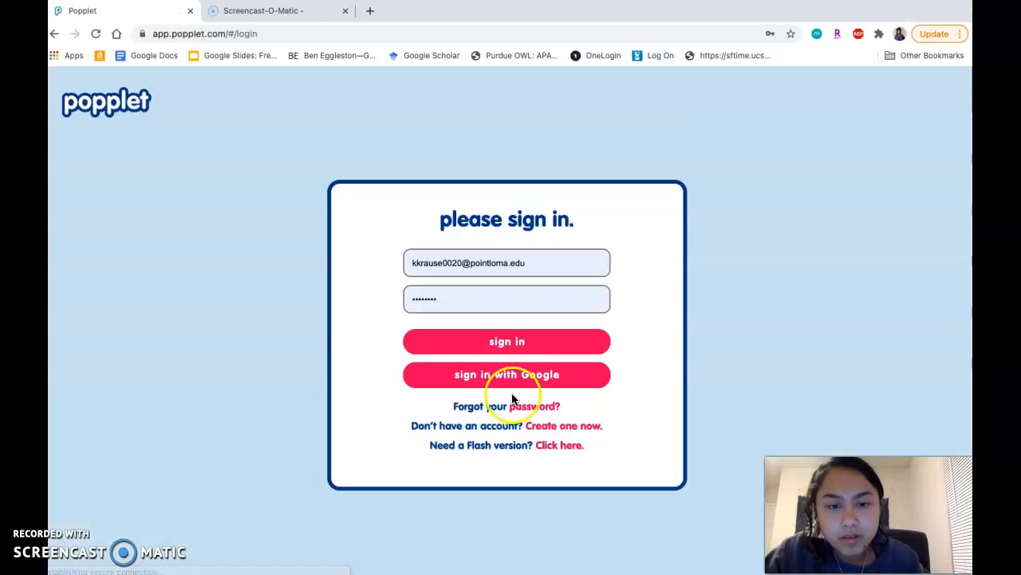
pyautogui.click(504, 343)
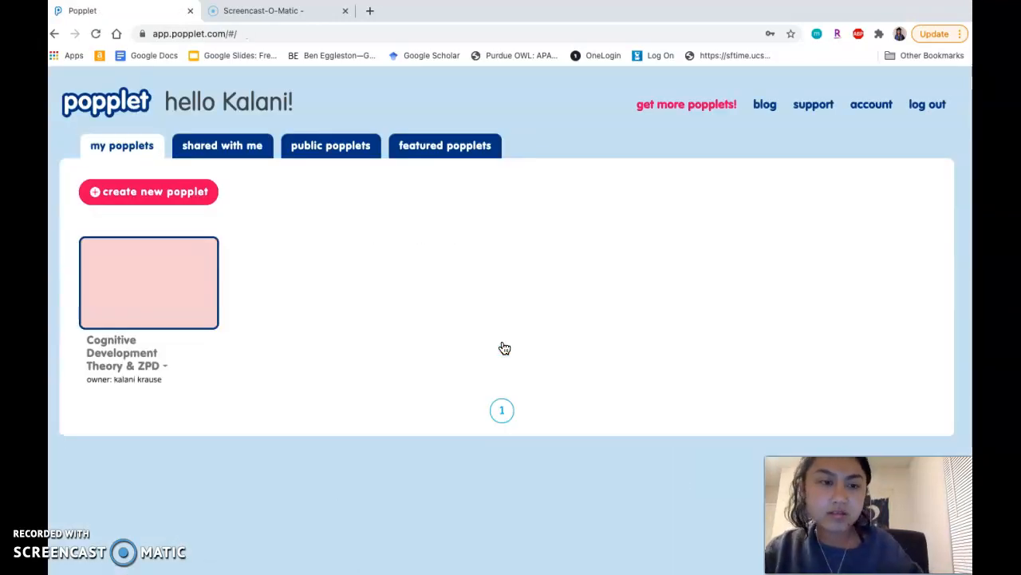
# Dismiss the subscription offer and delete the existing "Cognitive Development Theory & ZPD" popplet
pyautogui.click(202, 195)
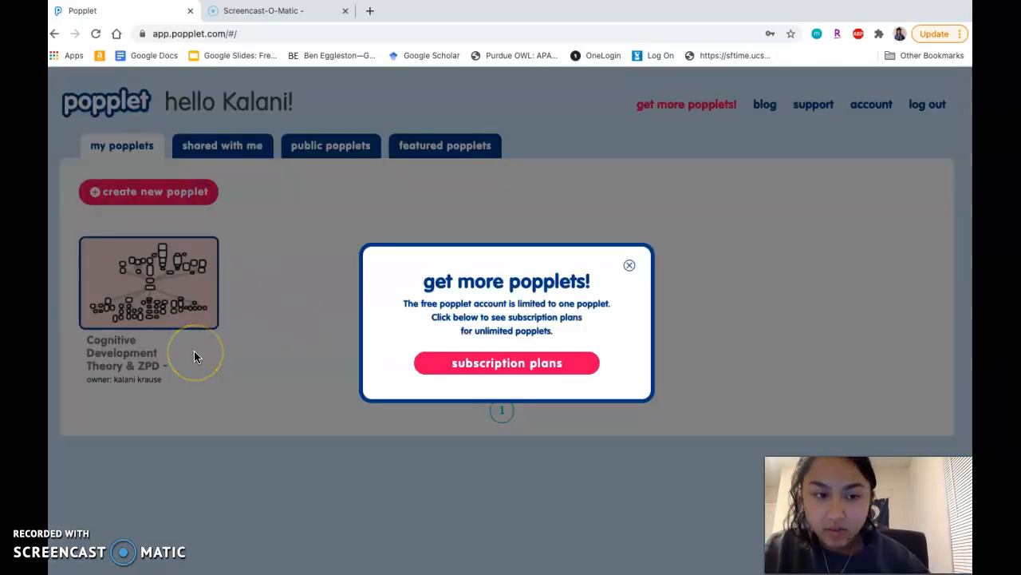
pyautogui.click(632, 264)
pyautogui.moveTo(169, 372)
pyautogui.click(165, 391)
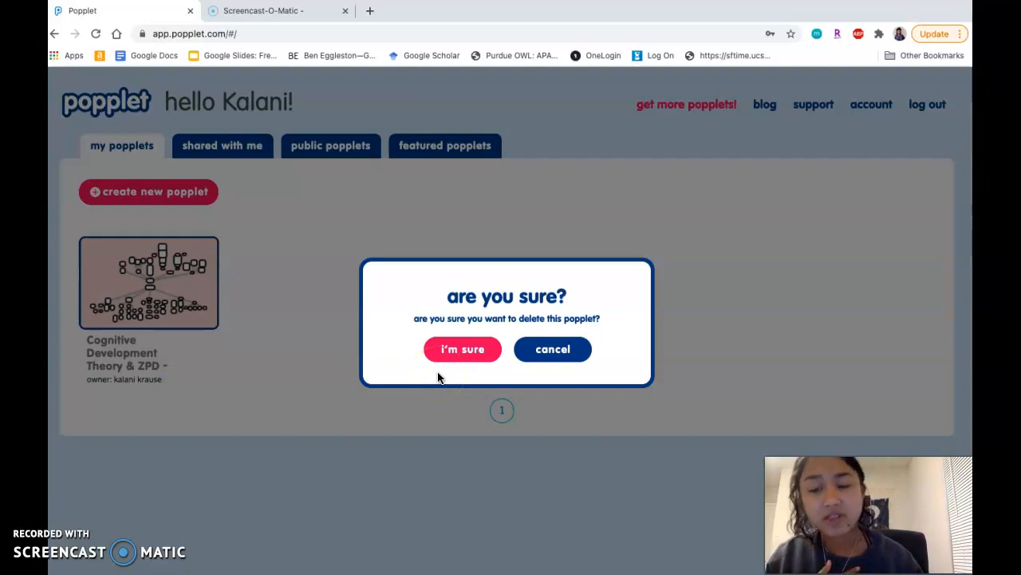
pyautogui.click(462, 348)
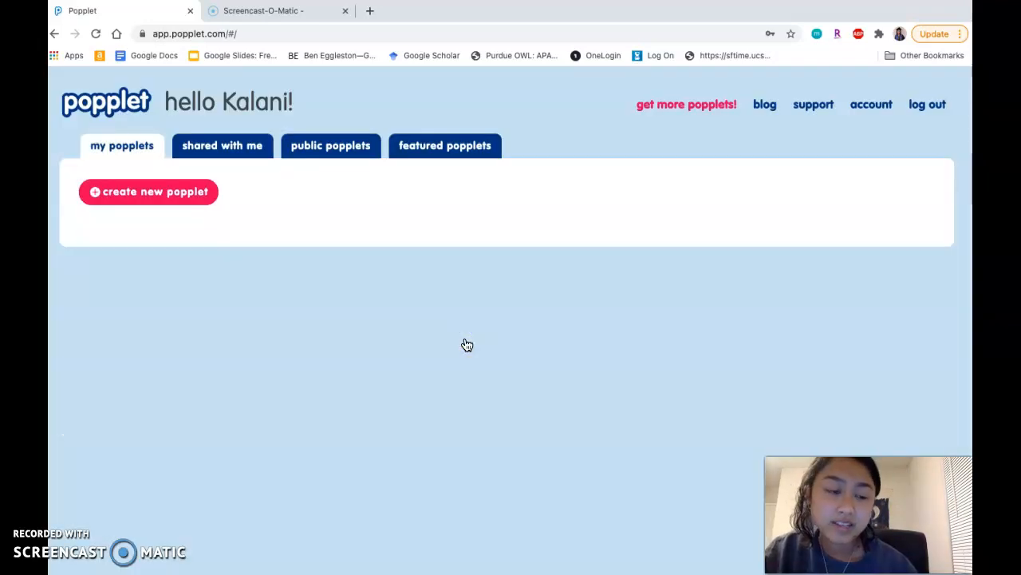
# Start a new popplet and name it "Argumentative Essay"
pyautogui.click(186, 197)
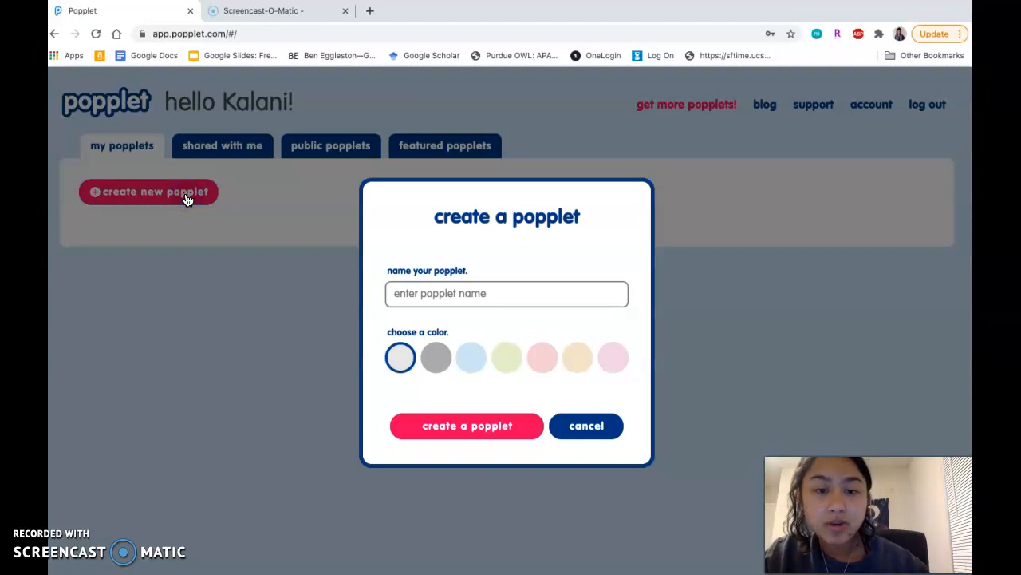
pyautogui.click(452, 291)
pyautogui.write('A')
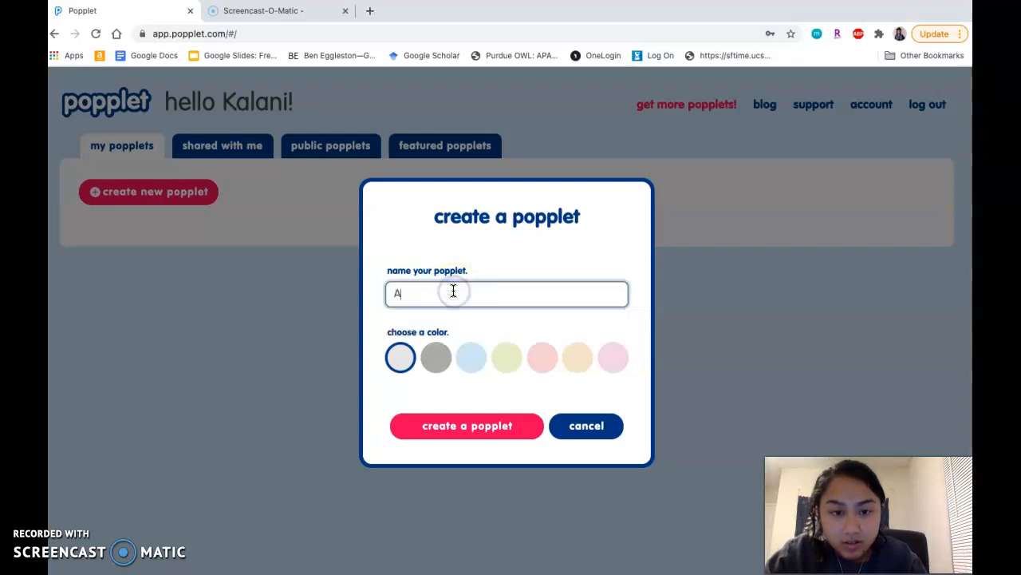
pyautogui.write('rgumen')
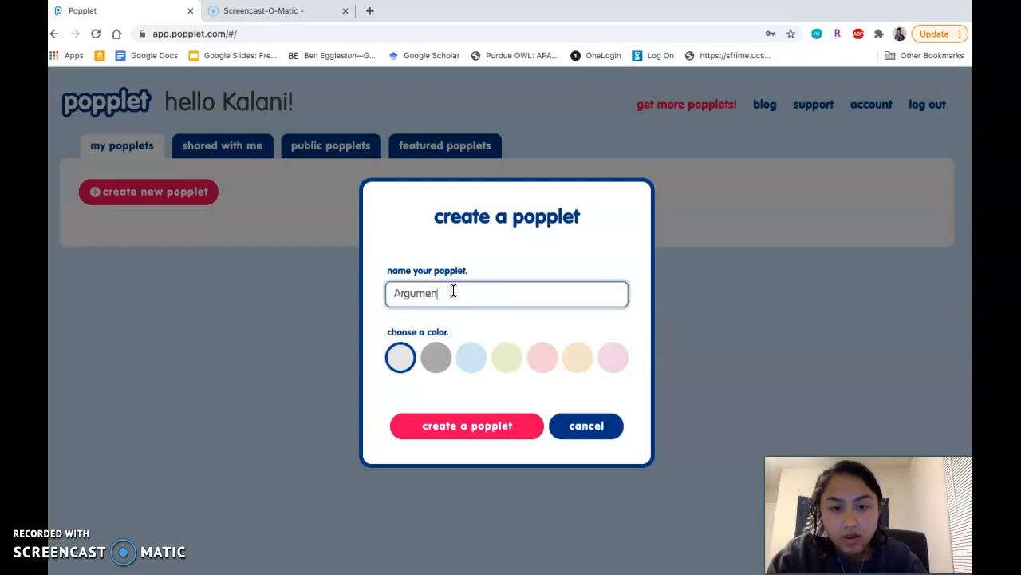
pyautogui.write('tative Essay')
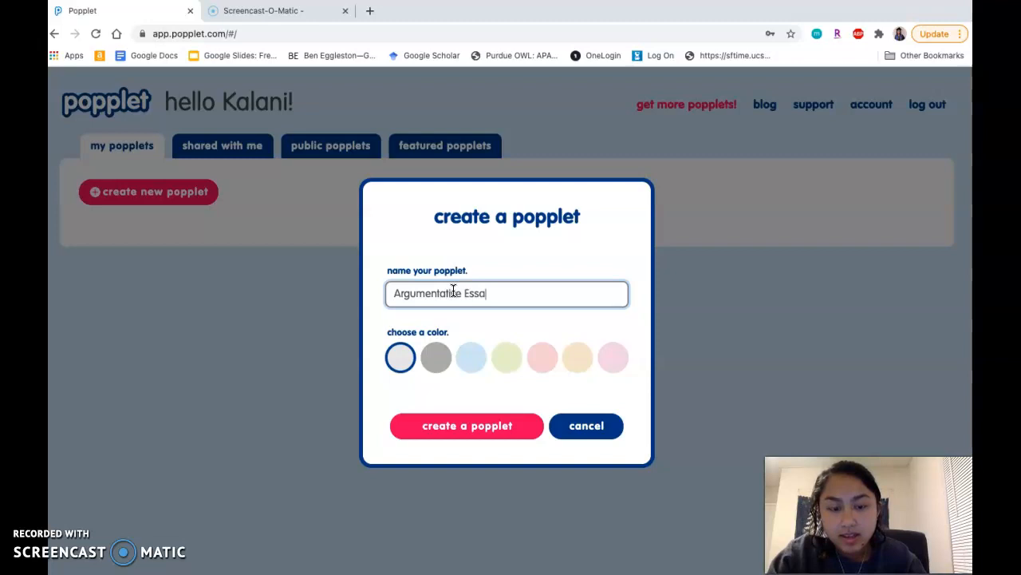
# Choose the last pink swatch as the background color and create the popplet
pyautogui.click(464, 303)
pyautogui.click(613, 357)
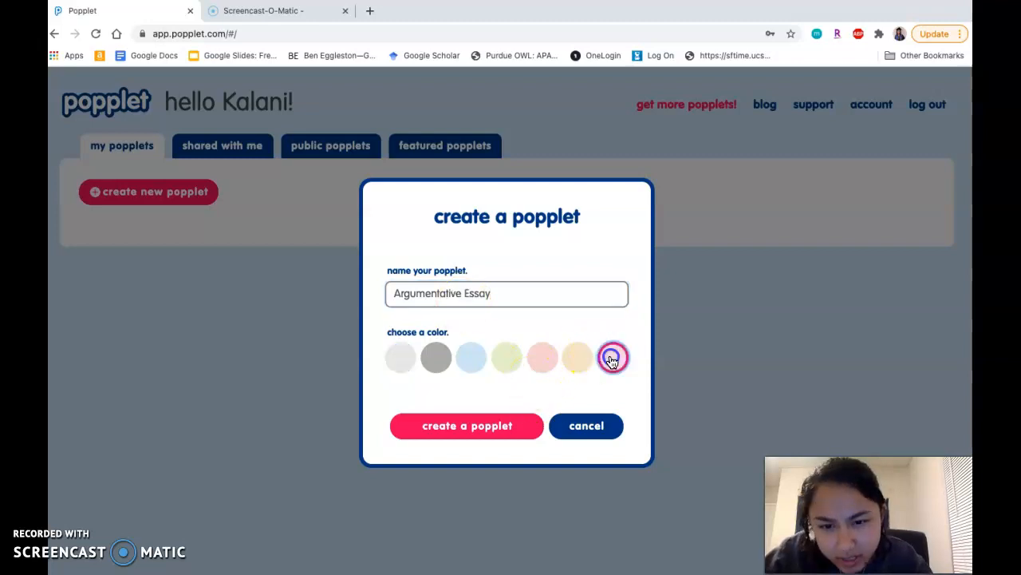
pyautogui.click(542, 359)
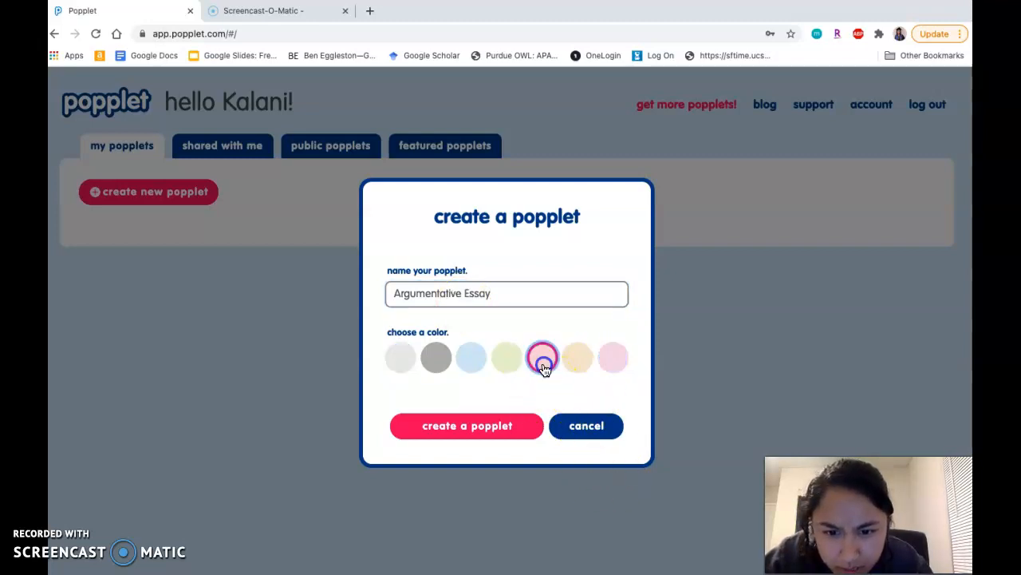
pyautogui.click(619, 364)
pyautogui.click(591, 424)
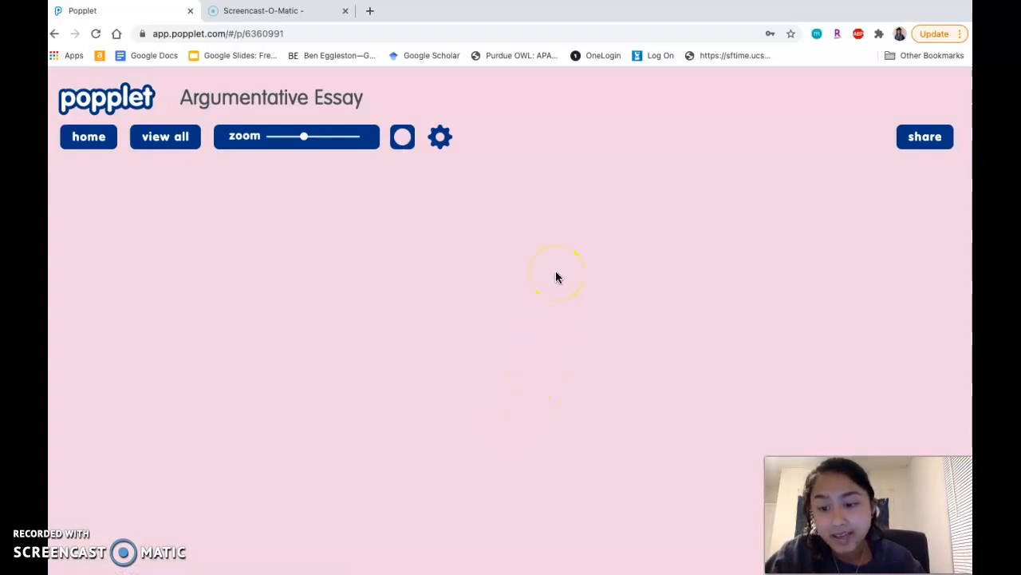
pyautogui.moveTo(557, 273)
pyautogui.mouseDown()
pyautogui.moveTo(568, 279)
pyautogui.moveTo(530, 372)
pyautogui.moveTo(469, 281)
pyautogui.moveTo(563, 289)
pyautogui.moveTo(541, 239)
pyautogui.mouseUp()
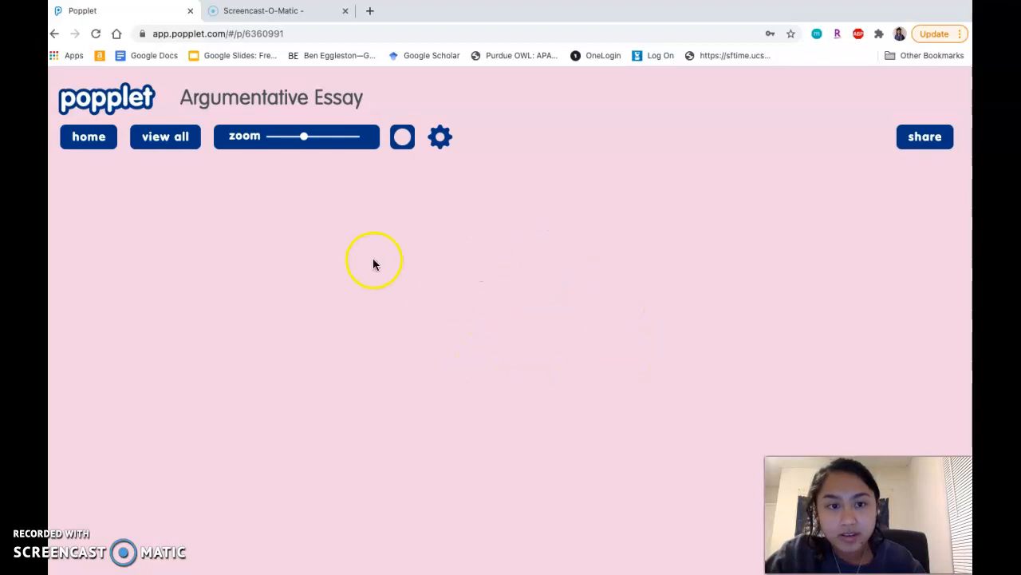
pyautogui.click(404, 140)
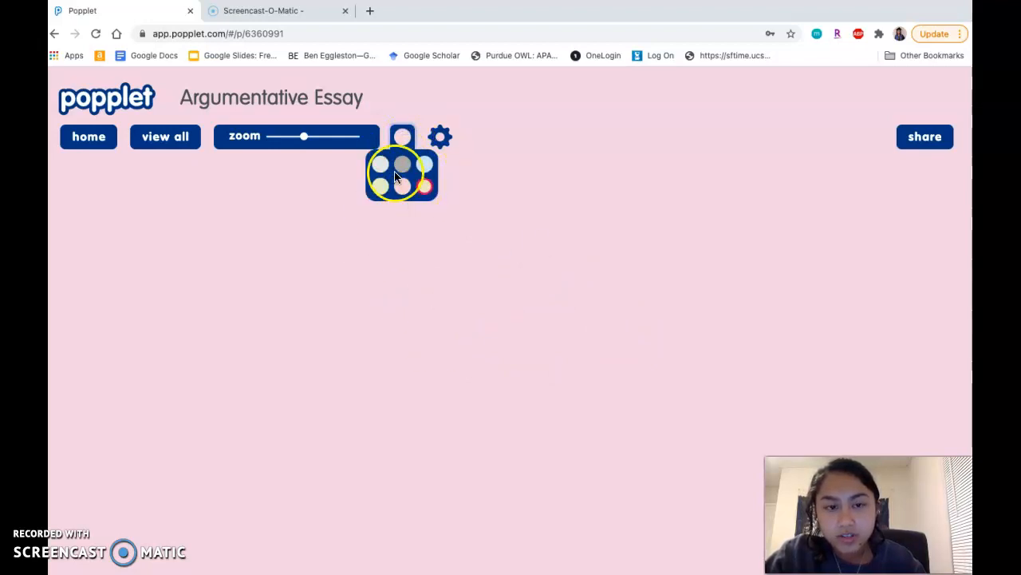
pyautogui.click(439, 137)
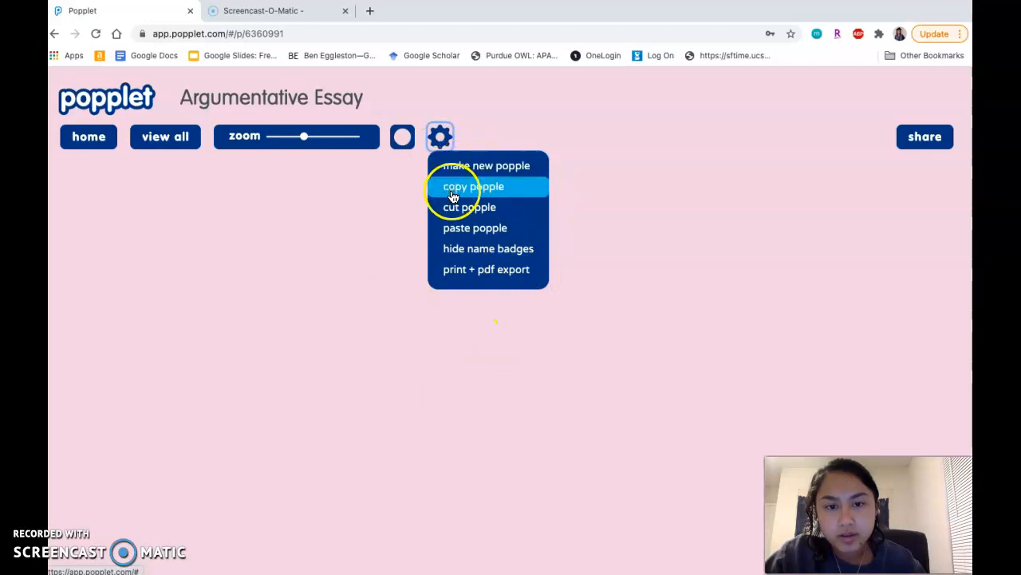
# Add an empty popple to the board and delete it
pyautogui.click(415, 340)
pyautogui.click(415, 340)
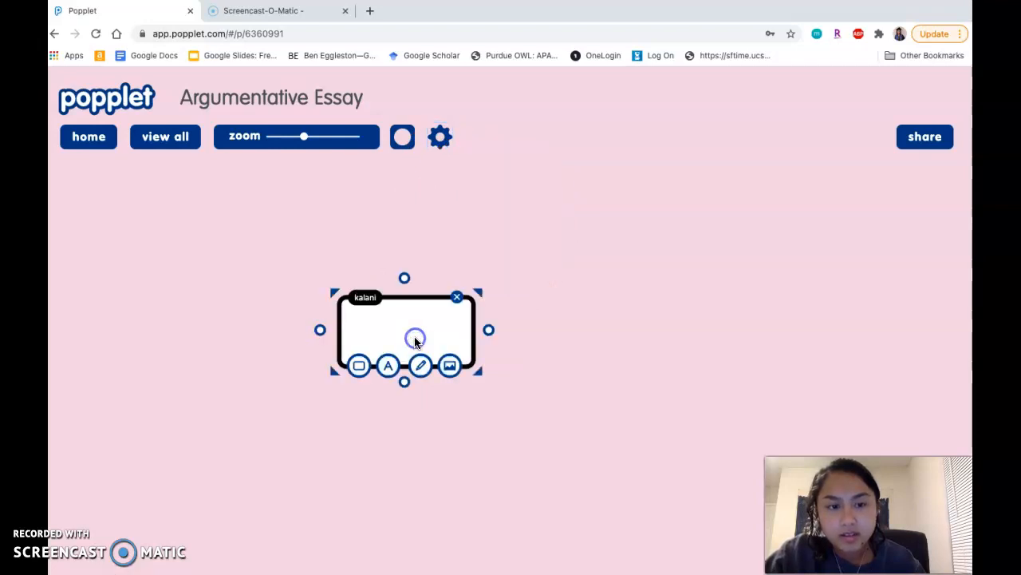
pyautogui.click(459, 301)
# Add a popple in the middle of the board and label it "Thesis"
pyautogui.doubleClick(493, 324)
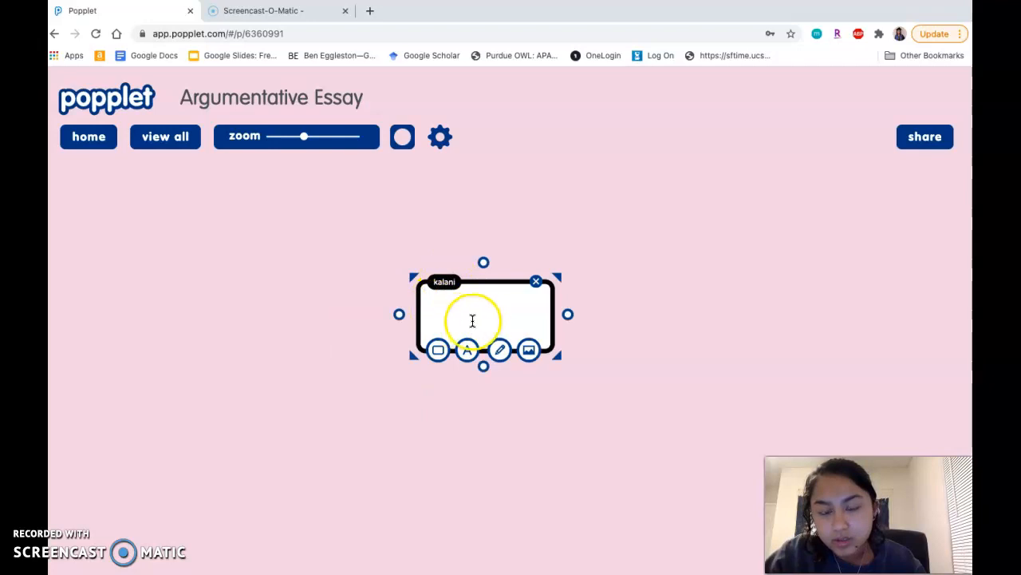
pyautogui.click(468, 313)
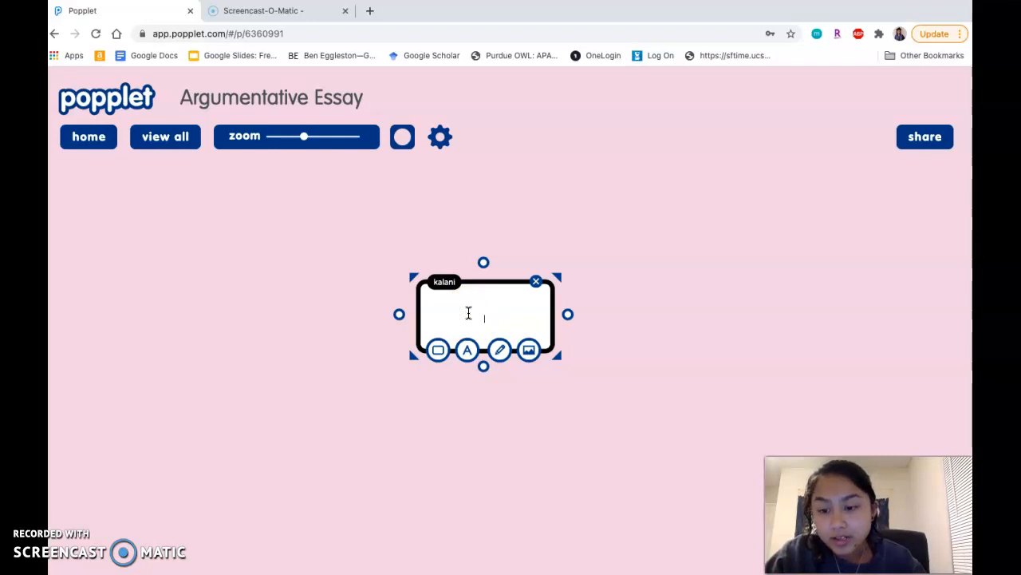
pyautogui.write('Thesis')
pyautogui.click(548, 407)
# Move the Thesis popple lower on the board and deselect it
pyautogui.click(528, 313)
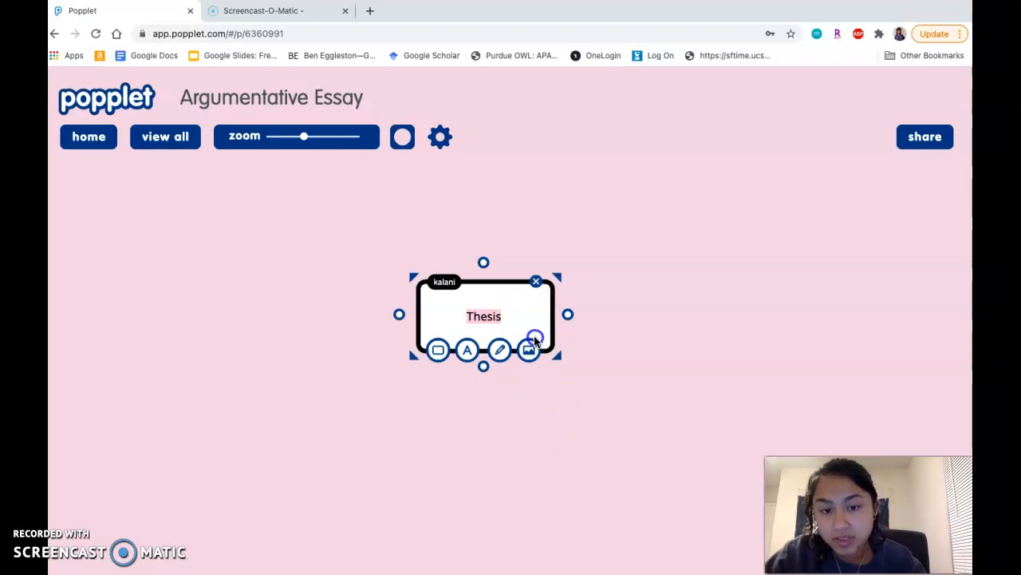
pyautogui.click(553, 339)
pyautogui.moveTo(554, 339); pyautogui.dragTo(566, 423)
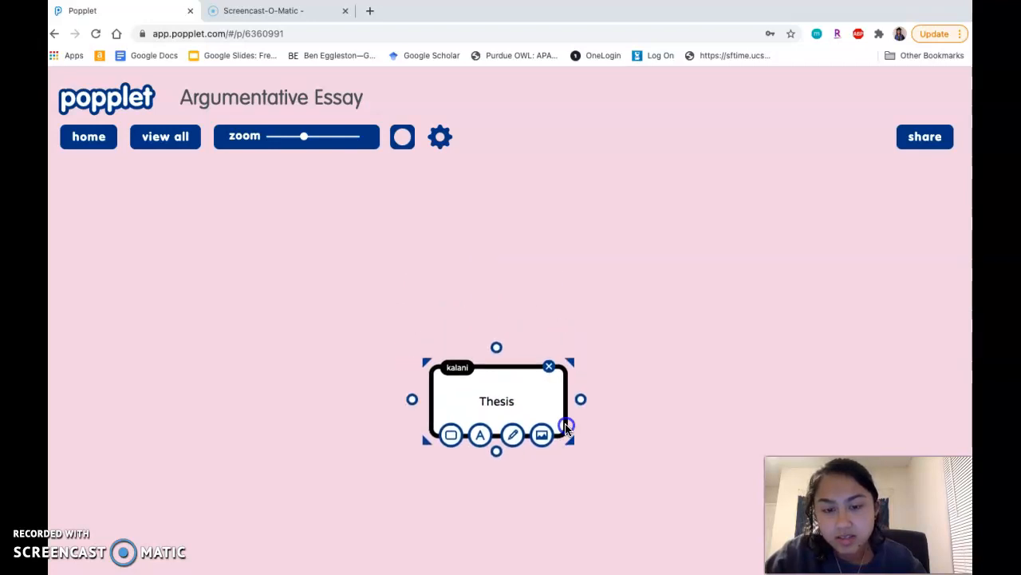
pyautogui.click(571, 280)
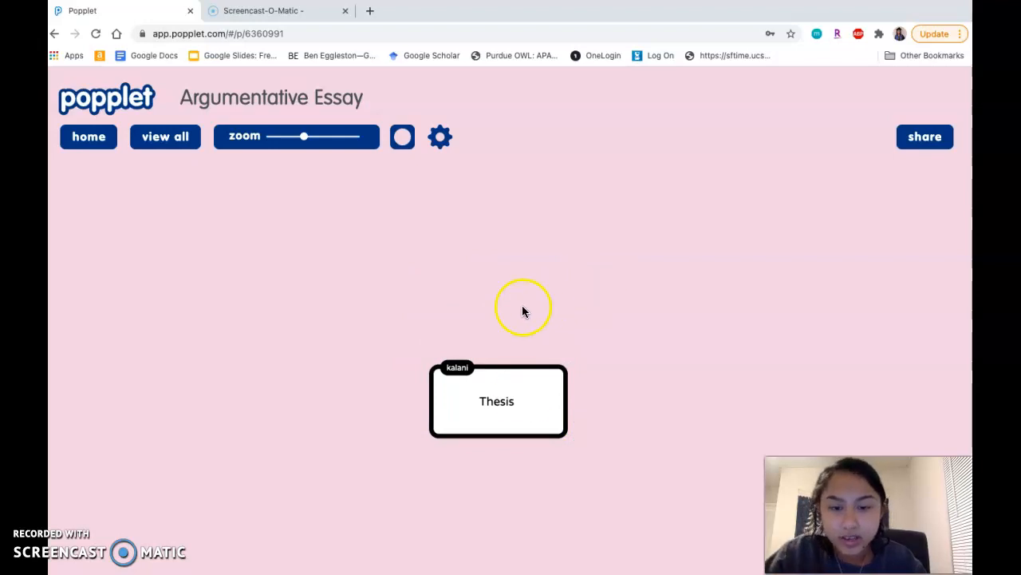
# Add a popple to the right of Thesis and label it "Background info"
pyautogui.doubleClick(663, 391)
pyautogui.write('Backgr')
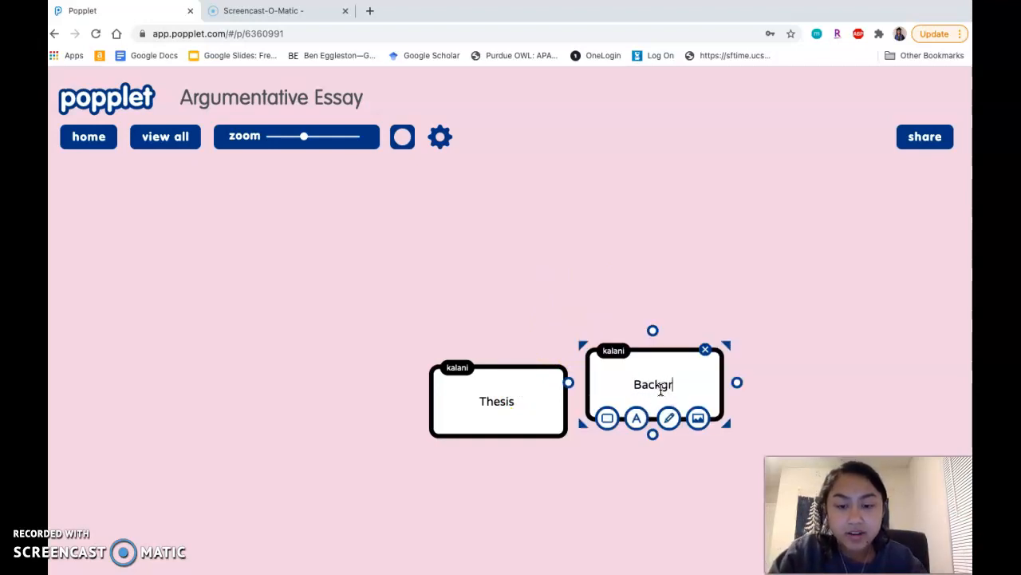
pyautogui.write('ound info')
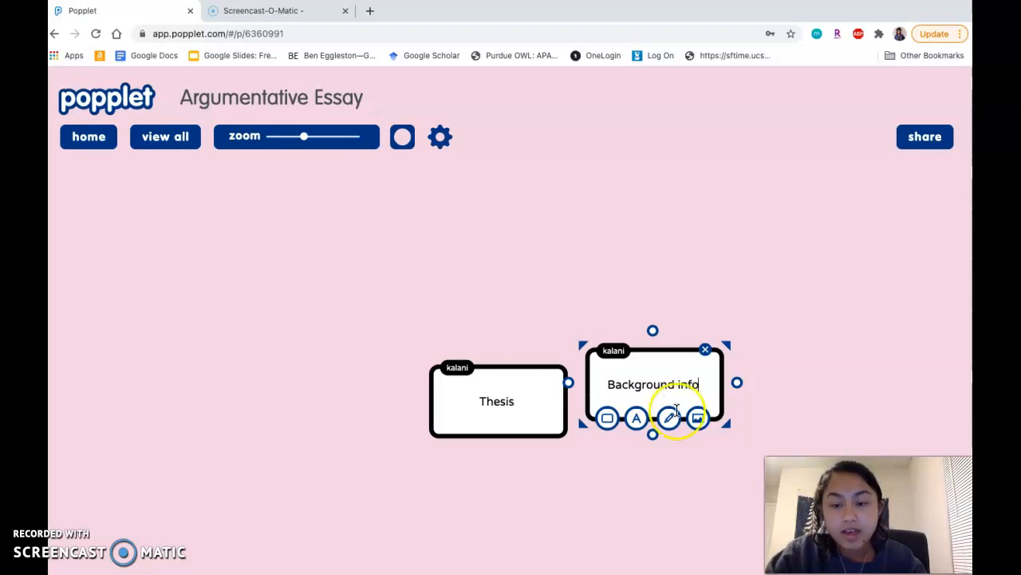
pyautogui.click(671, 484)
# Move the Background info popple further right, level with the Thesis popple
pyautogui.click(679, 419)
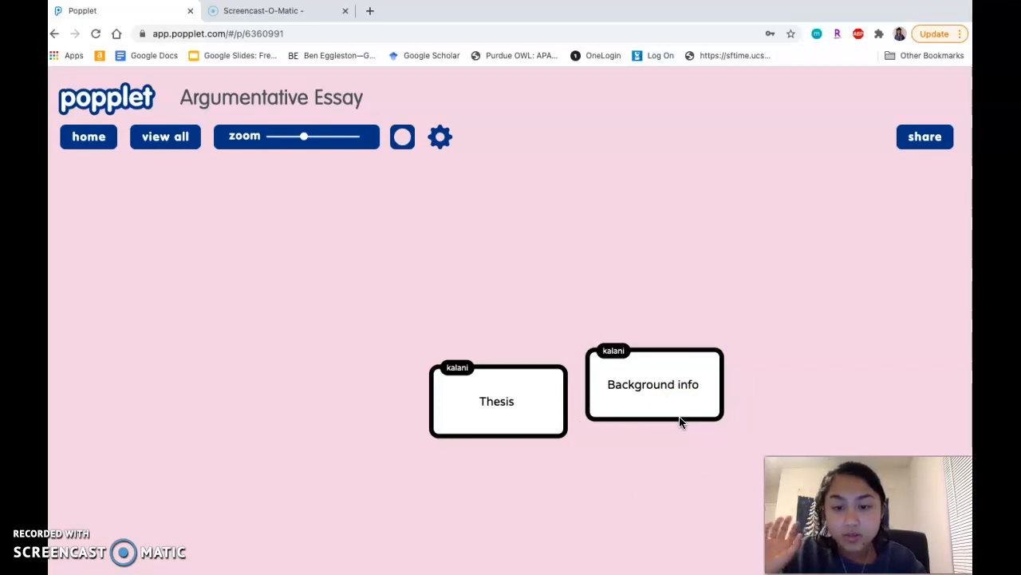
pyautogui.moveTo(680, 422); pyautogui.dragTo(737, 438)
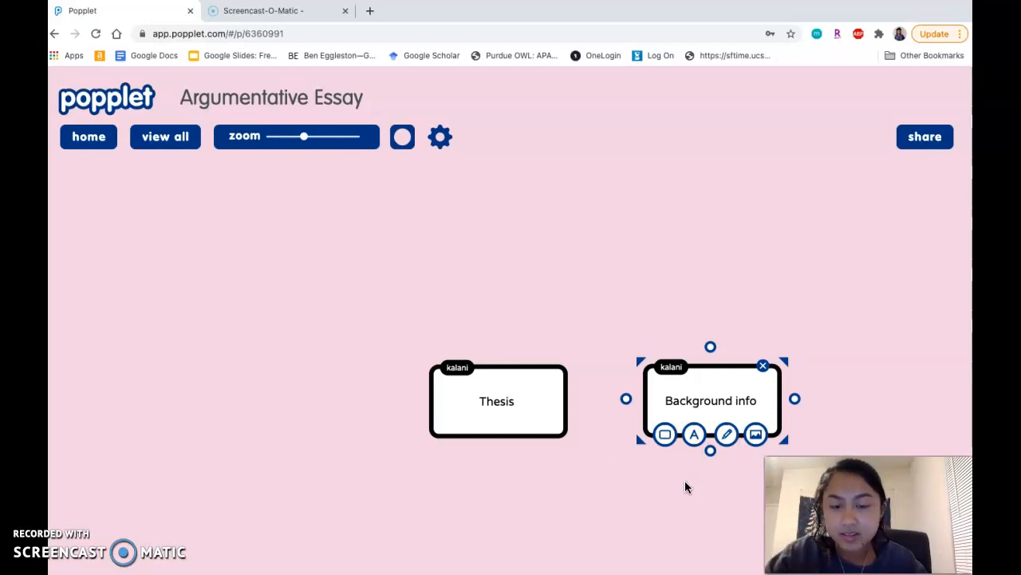
pyautogui.click(612, 488)
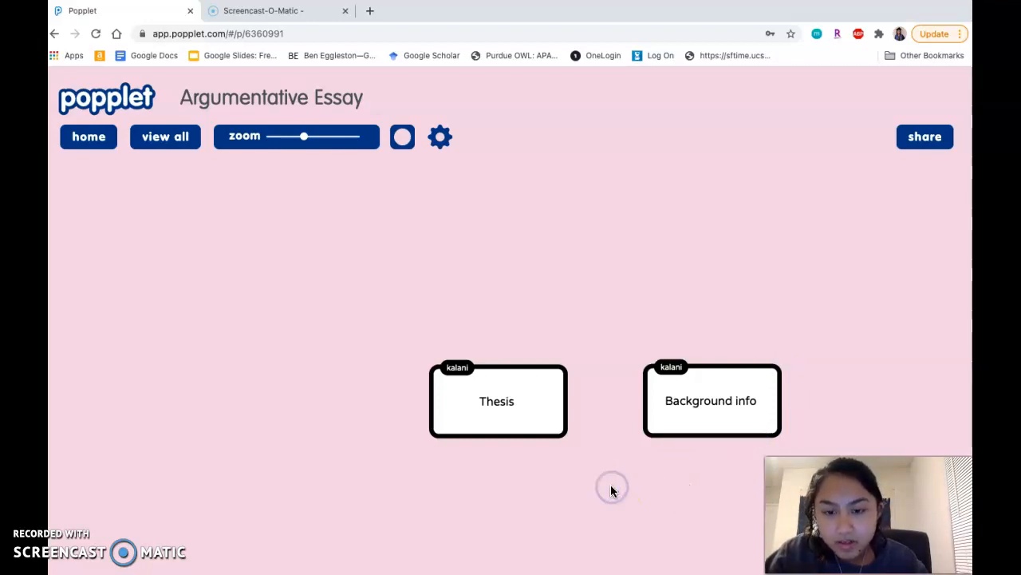
# Connect the Thesis popple to the Background info popple with a line
pyautogui.moveTo(715, 367)
pyautogui.mouseDown()
pyautogui.moveTo(725, 347)
pyautogui.moveTo(702, 374)
pyautogui.mouseUp()
pyautogui.click(587, 433)
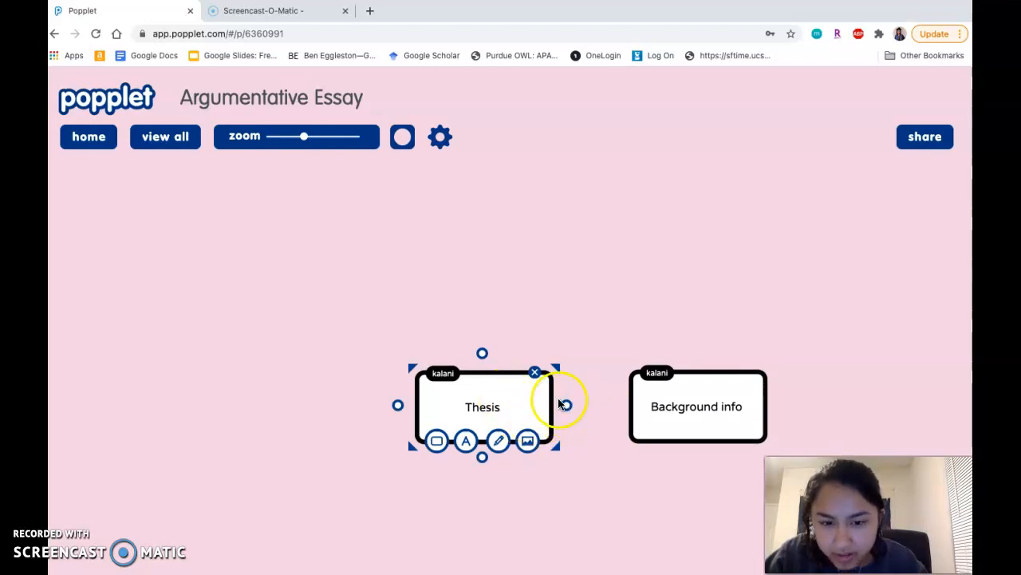
pyautogui.moveTo(566, 409); pyautogui.dragTo(640, 407)
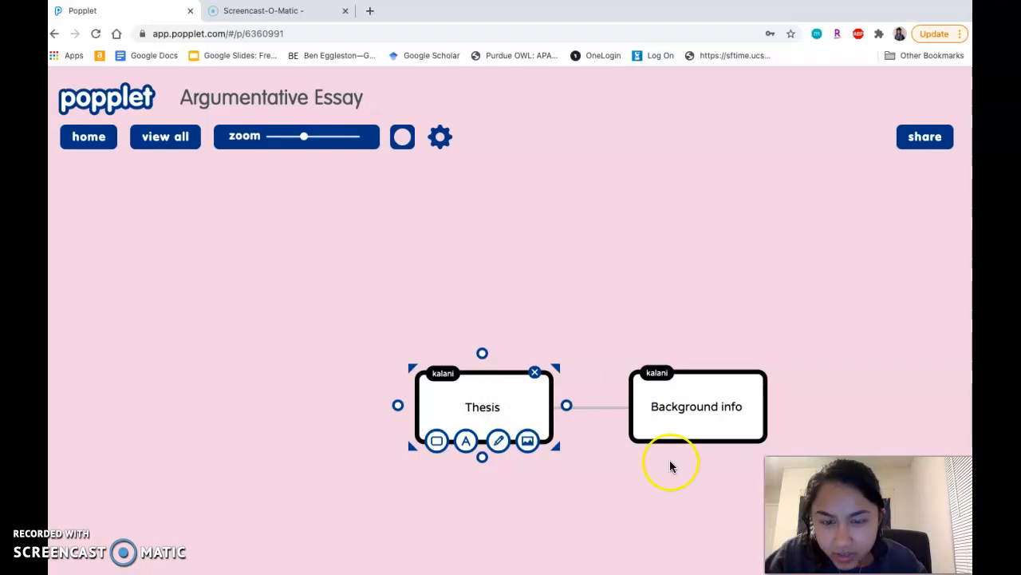
pyautogui.click(690, 514)
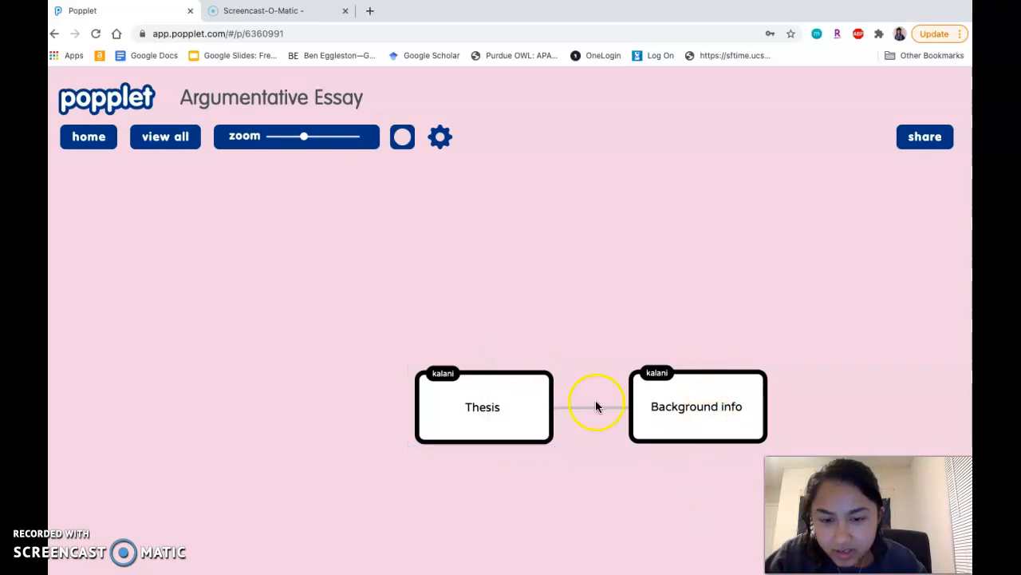
# Add a popple above Thesis and label it "Main Idea #1"
pyautogui.moveTo(601, 410)
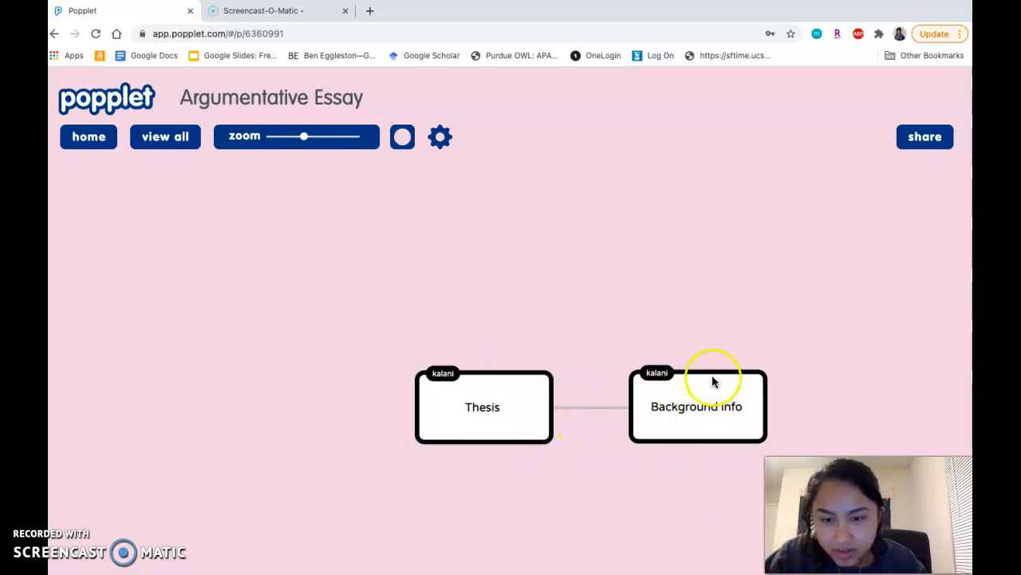
pyautogui.moveTo(707, 372); pyautogui.dragTo(707, 389)
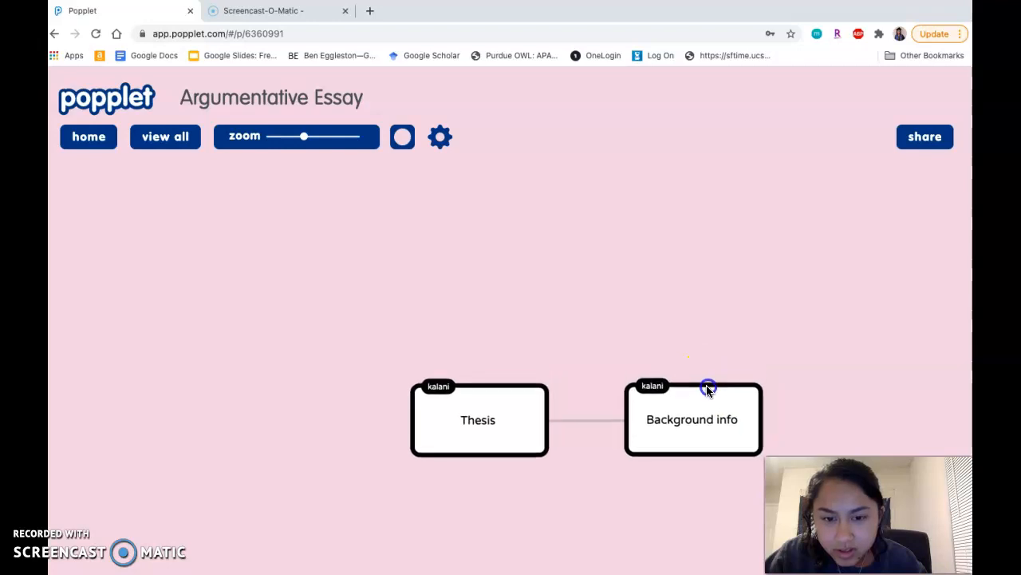
pyautogui.doubleClick(465, 331)
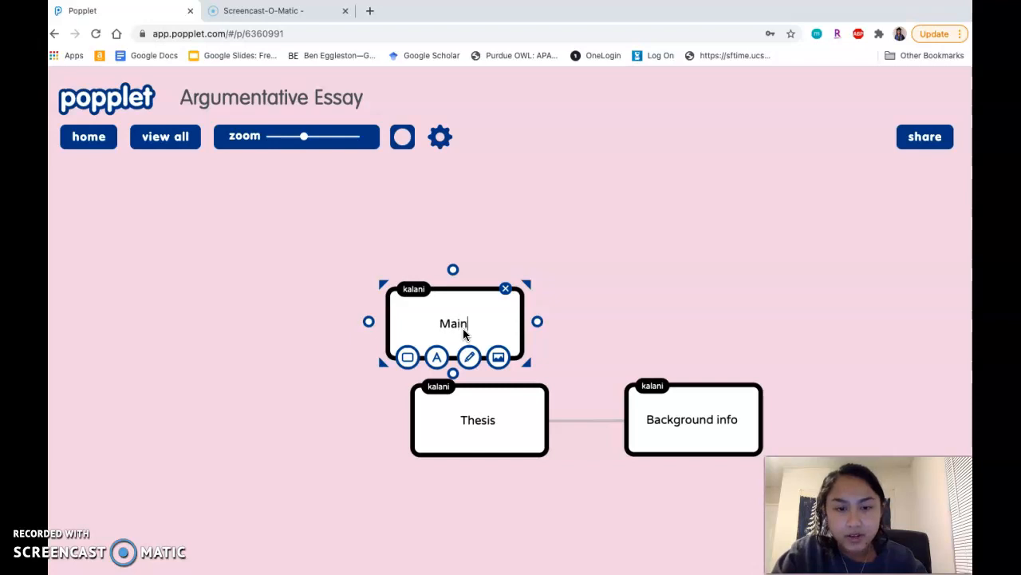
pyautogui.write('Main IDea')
pyautogui.press('BackSpace')
pyautogui.press('BackSpace')
pyautogui.write('de')
pyautogui.press('BackSpace')
pyautogui.press('BackSpace')
pyautogui.press('BackSpace')
pyautogui.write('dea')
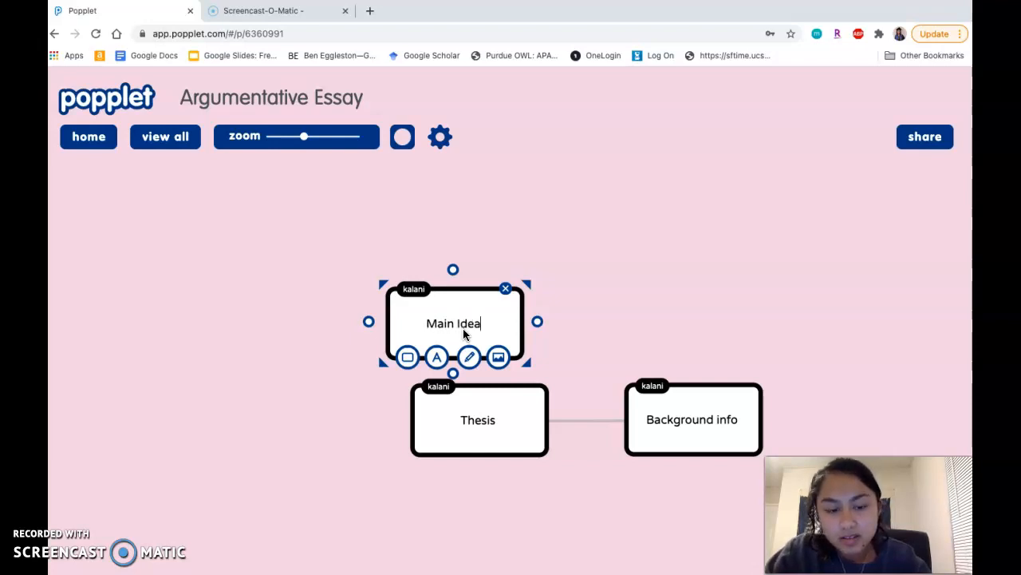
pyautogui.write(' #1')
pyautogui.click(576, 312)
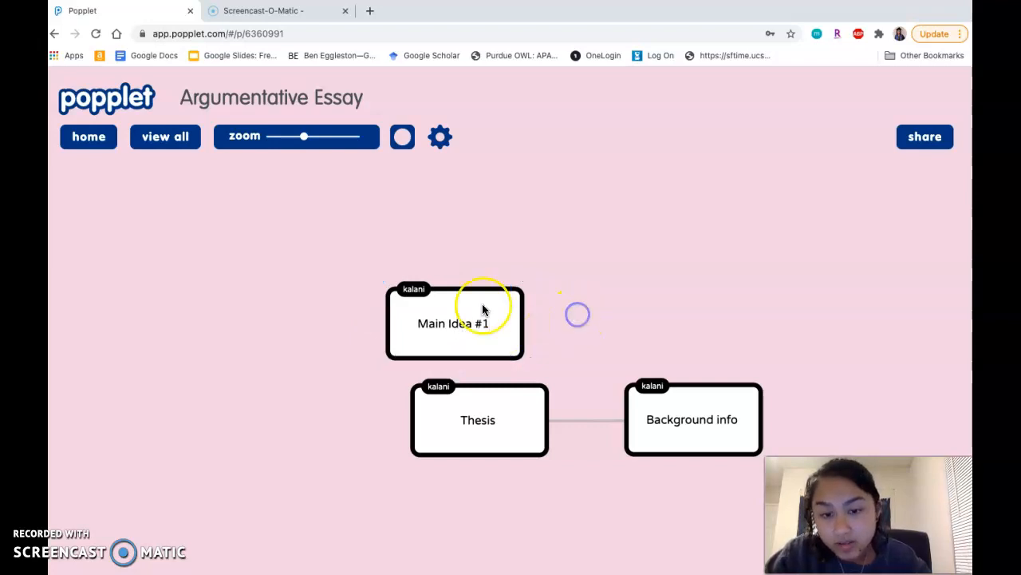
# Add a popple above and to the left of Main Idea #1, labelled "Supporting Details" with the spelling corrected
pyautogui.moveTo(454, 290); pyautogui.dragTo(421, 300)
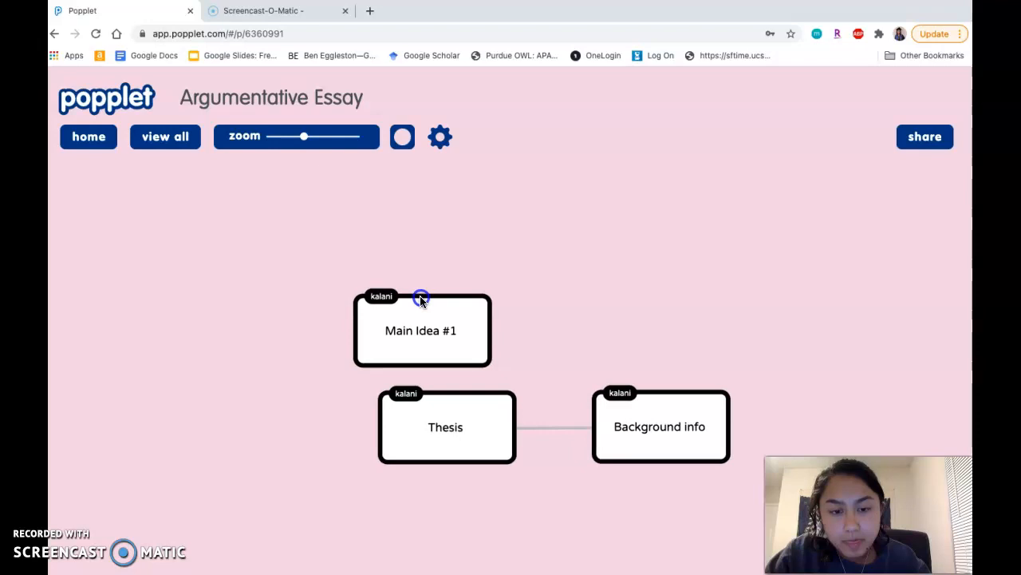
pyautogui.click(407, 297)
pyautogui.doubleClick(456, 323)
pyautogui.moveTo(501, 290); pyautogui.dragTo(348, 303)
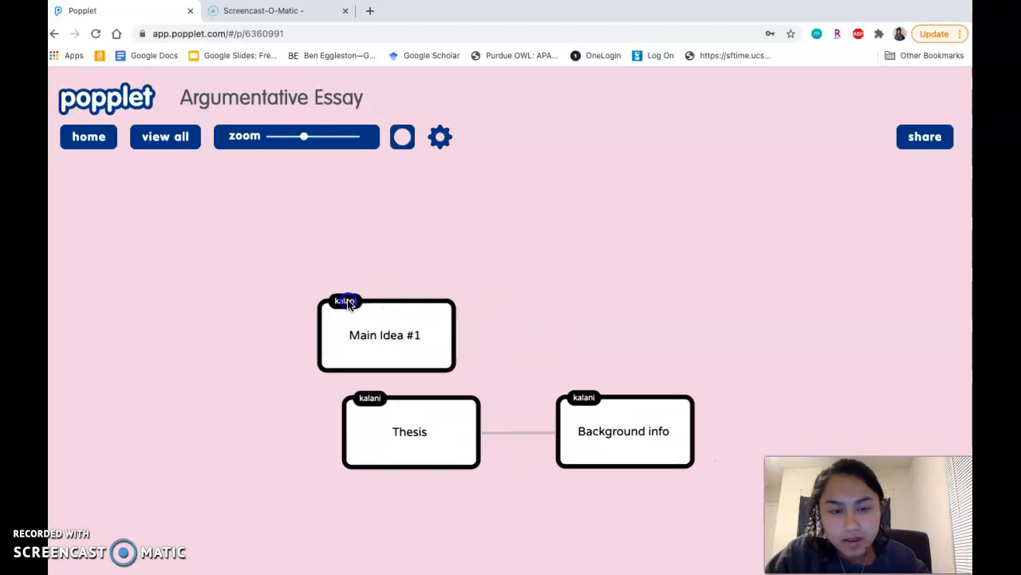
pyautogui.doubleClick(289, 214)
pyautogui.write('Supoor')
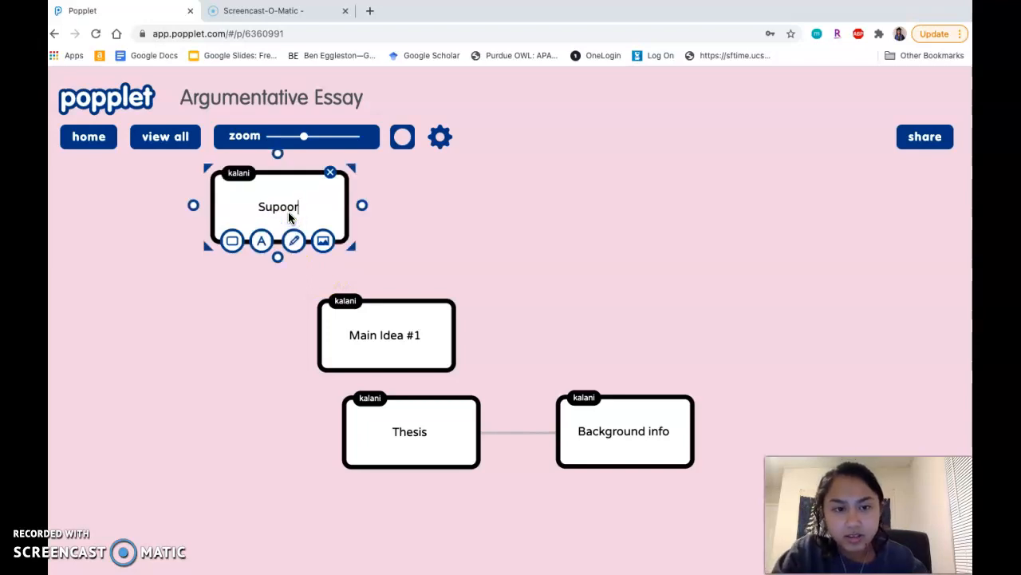
pyautogui.press('BackSpace')
pyautogui.press('BackSpace')
pyautogui.write('rting ')
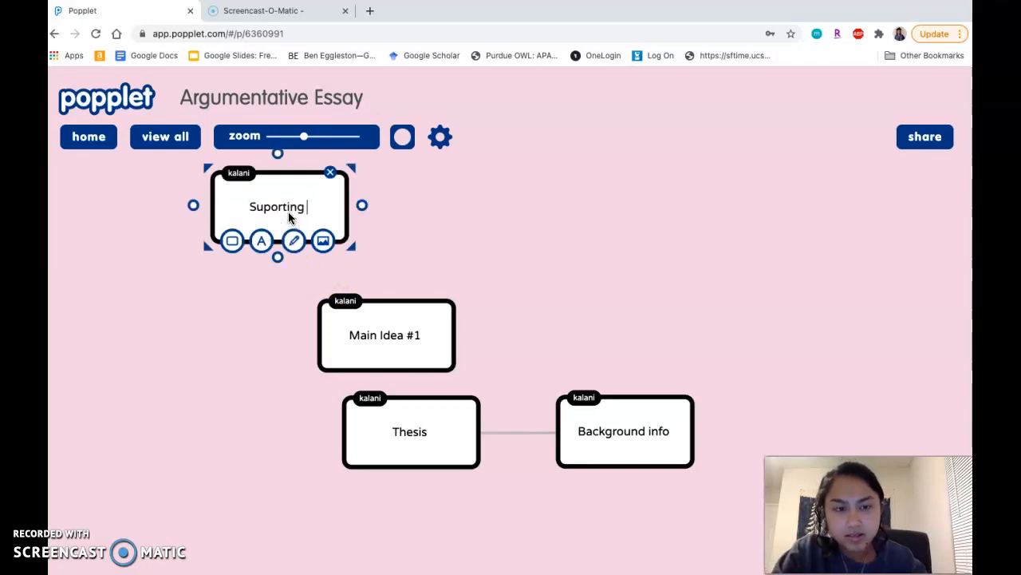
pyautogui.write('Details')
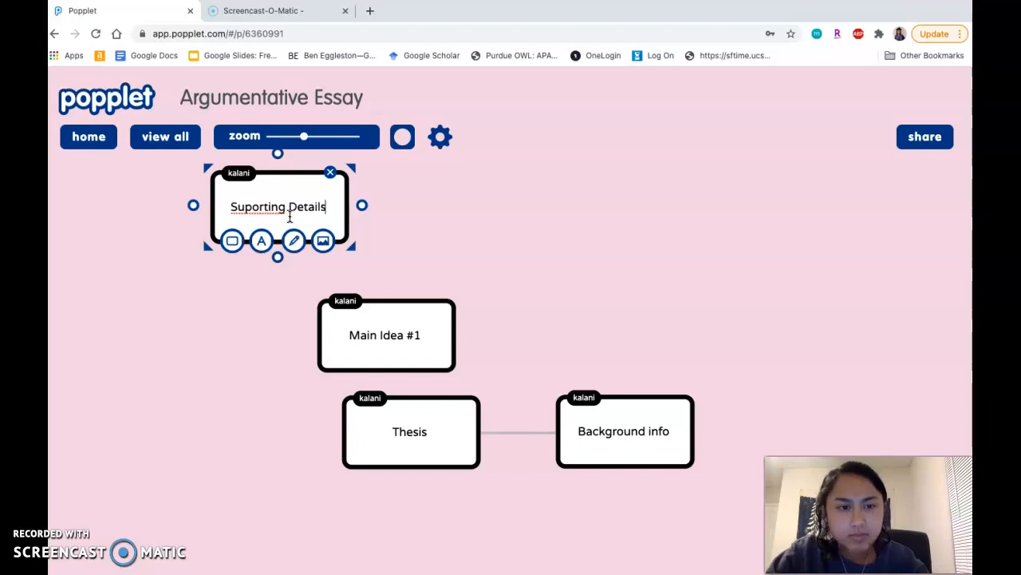
pyautogui.rightClick(269, 210)
pyautogui.click(288, 219)
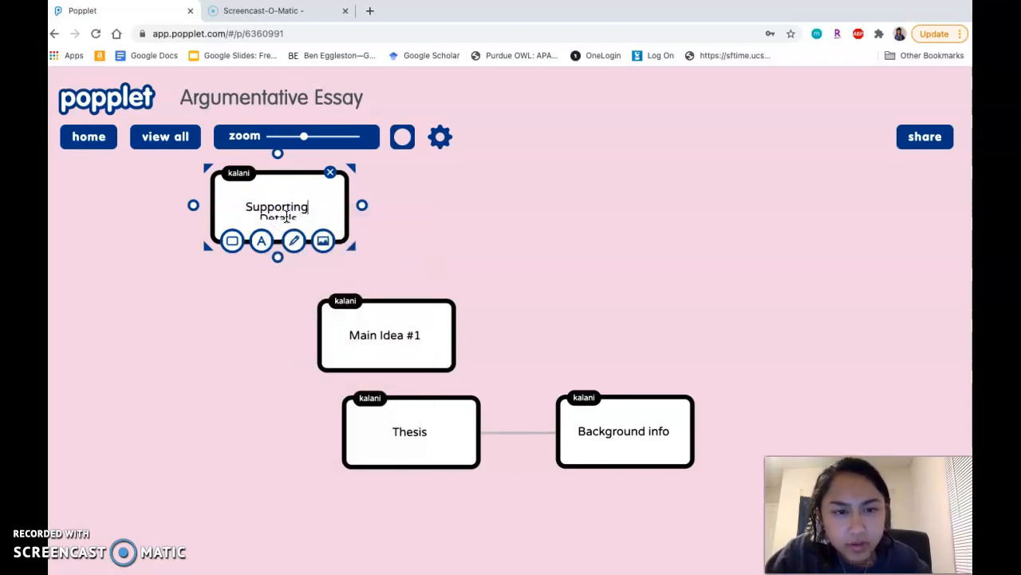